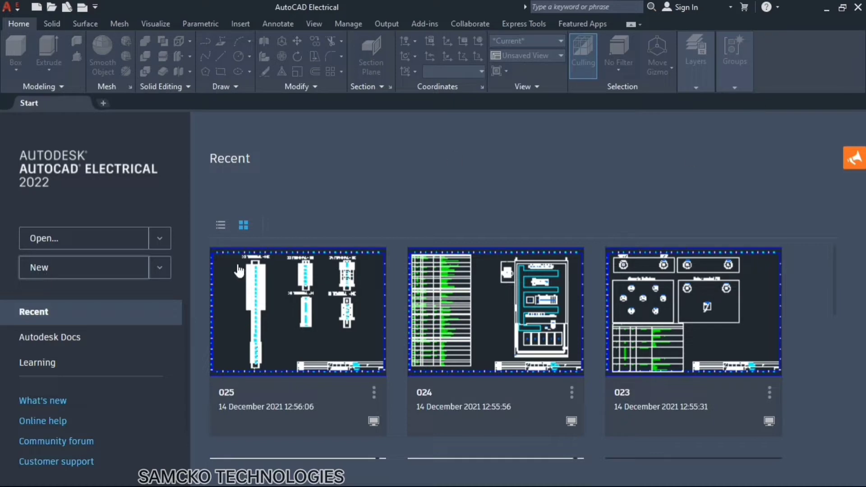
- Create a new drawing and switch it to the SW Isometric view
{"action": "left_click", "coordinate": [66, 272]}
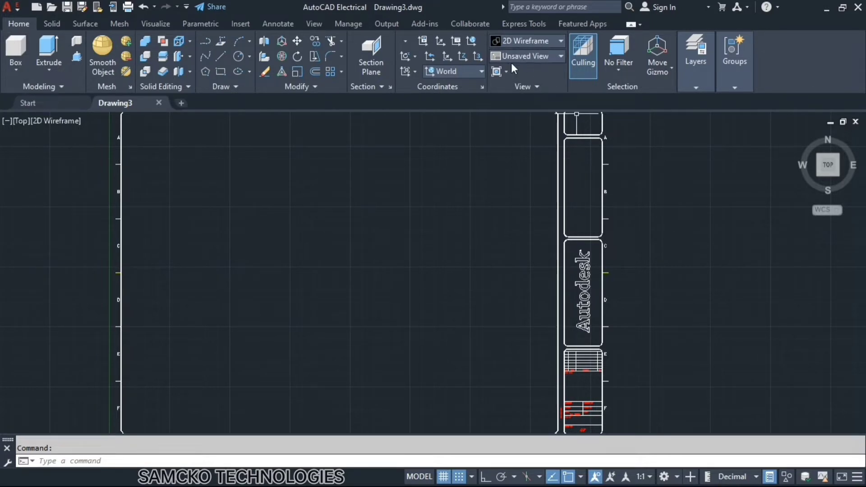
{"action": "left_click", "coordinate": [561, 57]}
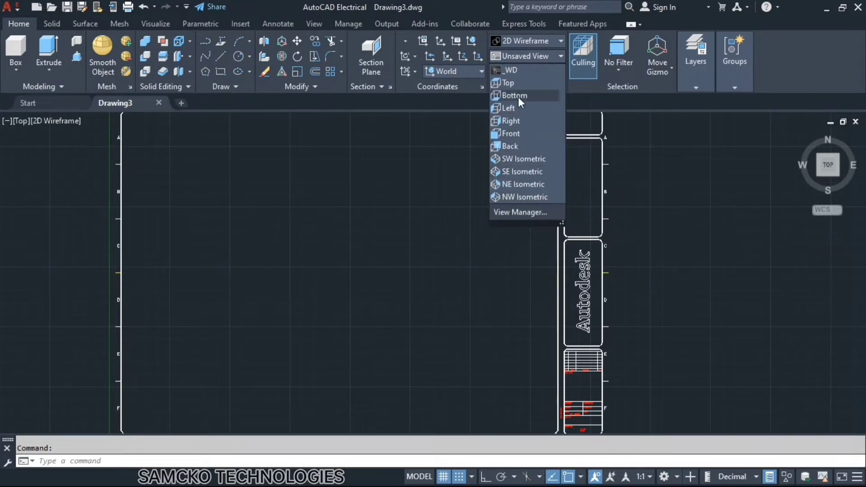
{"action": "left_click", "coordinate": [519, 158]}
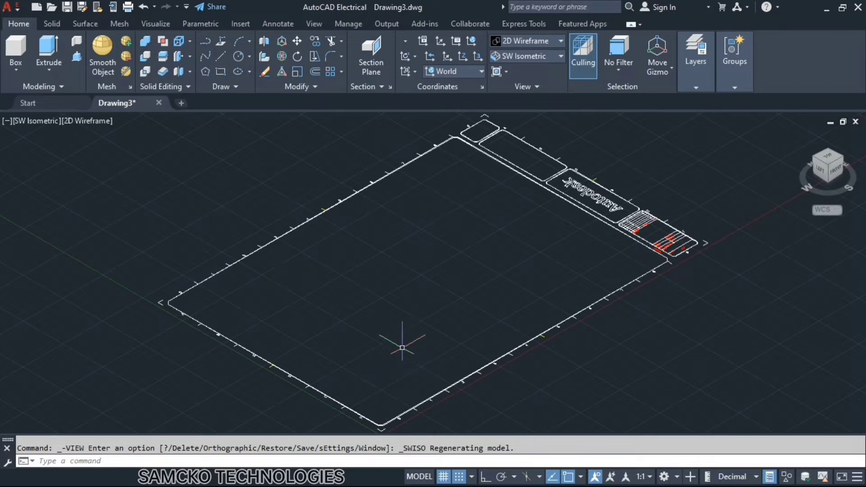
- Turn on the display of the UCS icon in the drawing area
{"action": "scroll", "coordinate": [399, 348], "scroll_direction": "up", "scroll_amount": 5}
{"action": "scroll", "coordinate": [411, 288], "scroll_direction": "down", "scroll_amount": 5}
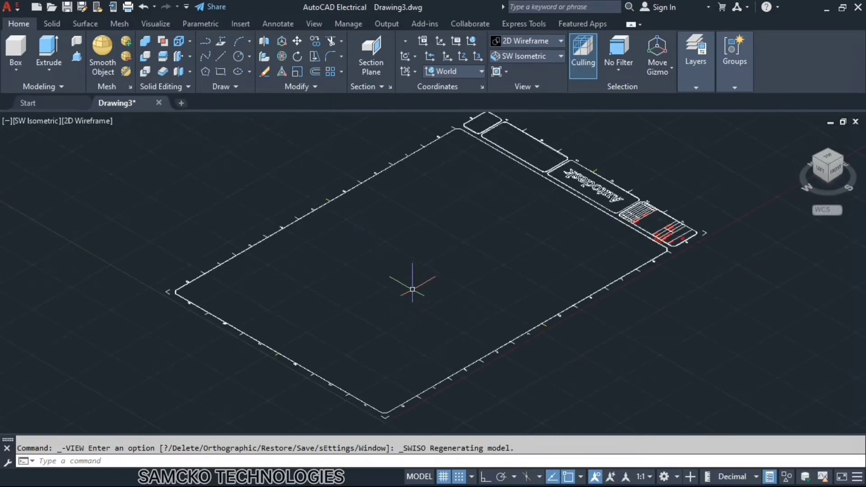
{"action": "scroll", "coordinate": [412, 286], "scroll_direction": "up", "scroll_amount": 5}
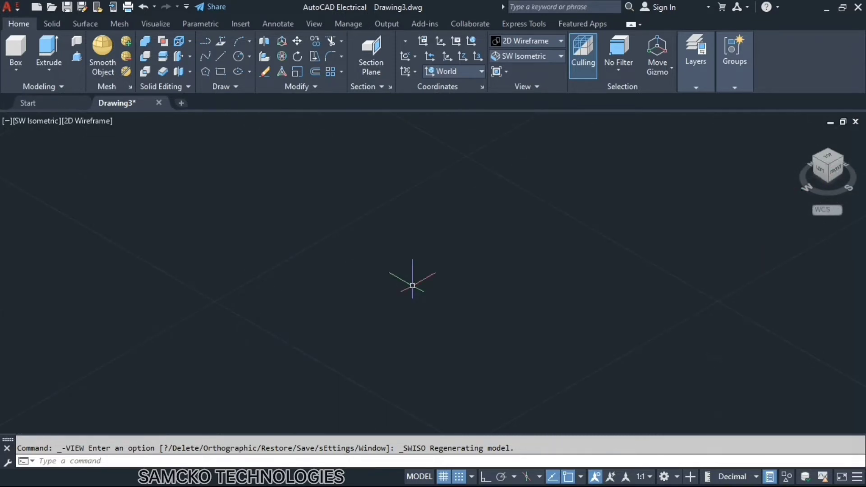
{"action": "scroll", "coordinate": [412, 285], "scroll_direction": "down", "scroll_amount": 5}
{"action": "scroll", "coordinate": [412, 285], "scroll_direction": "up", "scroll_amount": 5}
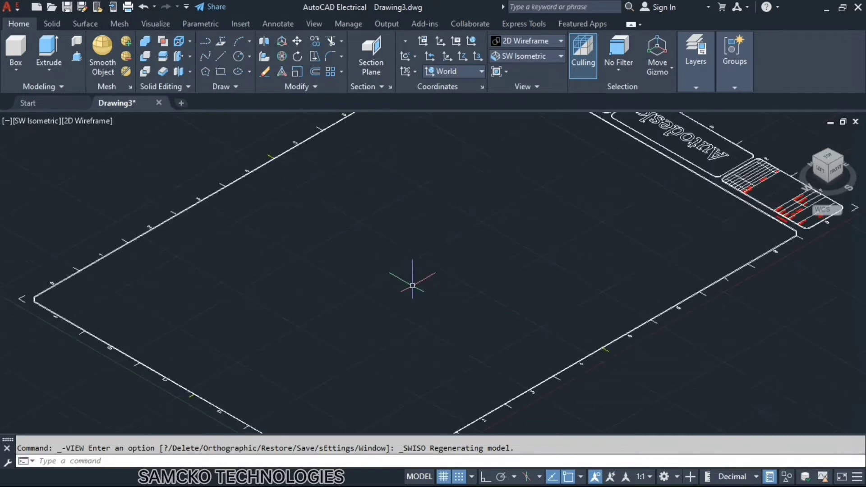
{"action": "scroll", "coordinate": [430, 200], "scroll_direction": "up", "scroll_amount": 5}
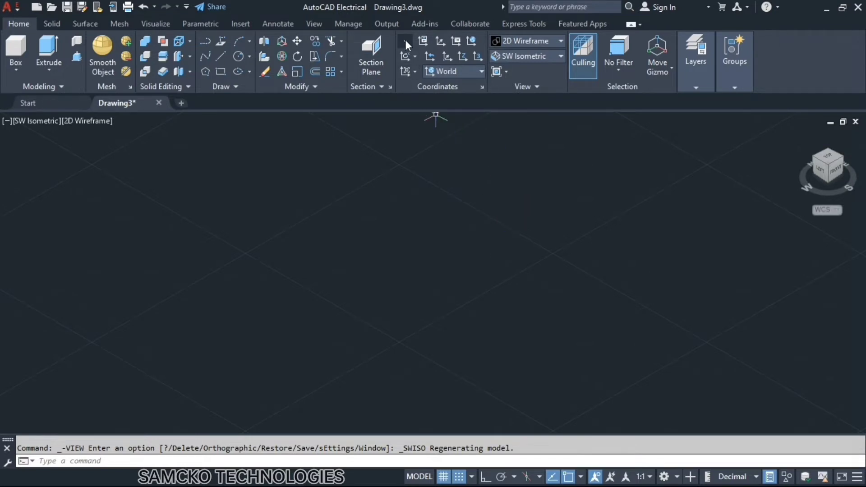
{"action": "left_click", "coordinate": [405, 40]}
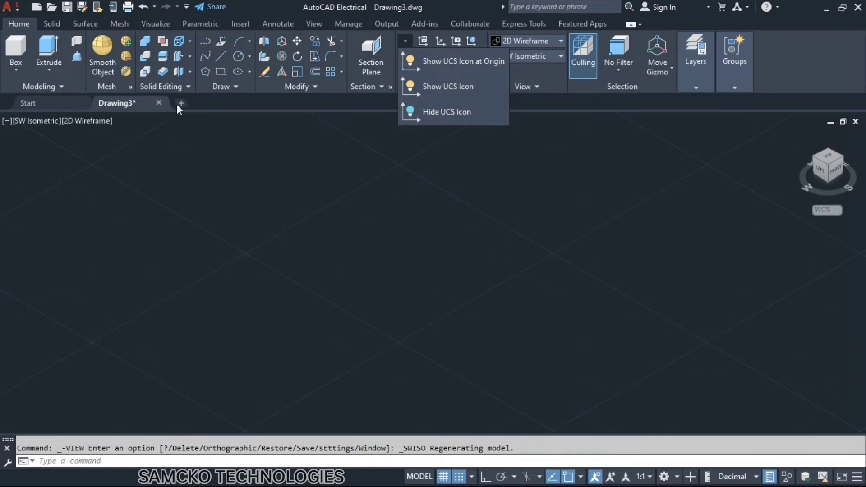
{"action": "left_click", "coordinate": [241, 107]}
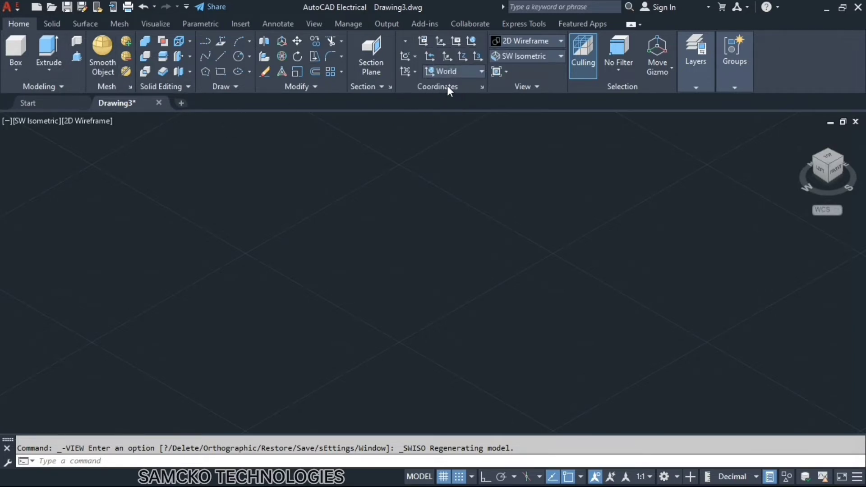
{"action": "left_click", "coordinate": [405, 42]}
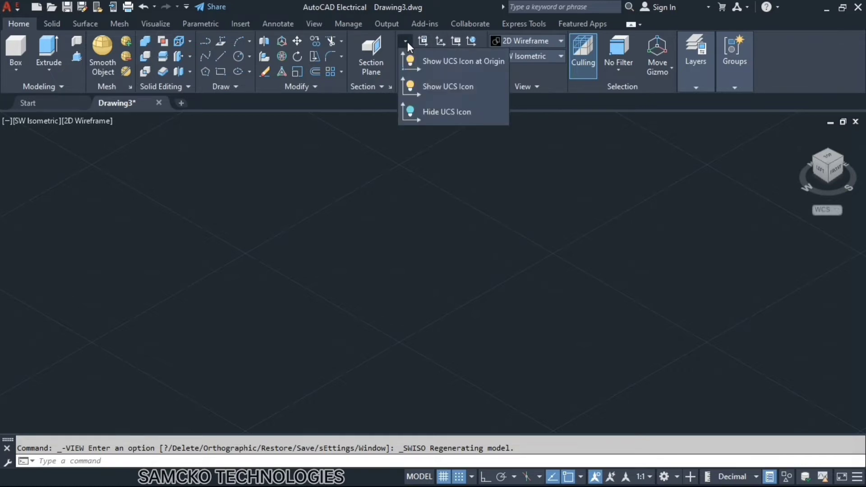
{"action": "left_click", "coordinate": [429, 91]}
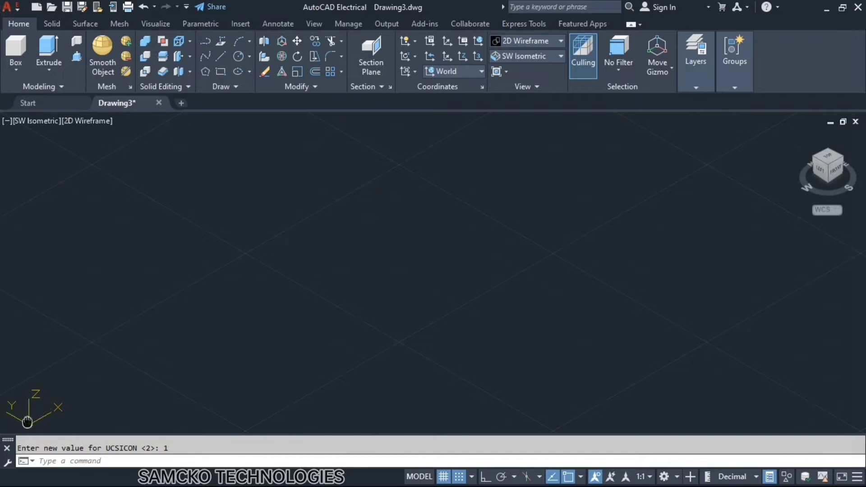
- Set the UCS icon to display at the origin and clear its selection
{"action": "left_click", "coordinate": [27, 421]}
{"action": "left_click", "coordinate": [414, 41]}
{"action": "left_click", "coordinate": [425, 67]}
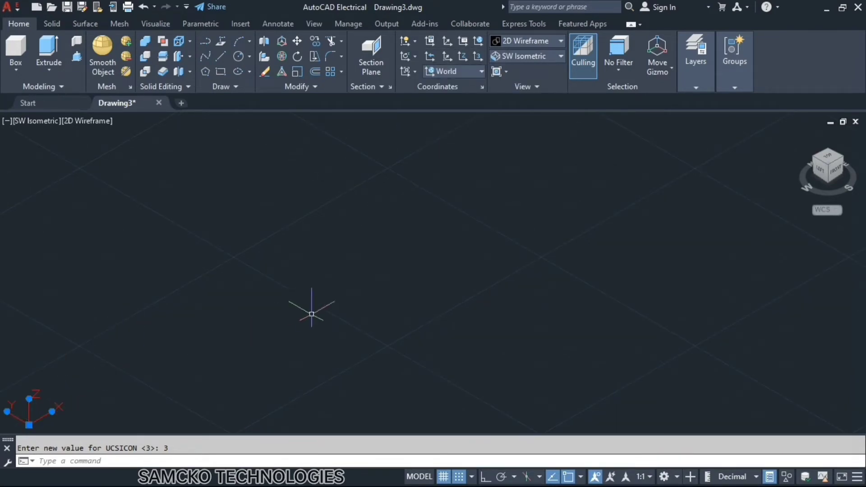
{"action": "key", "text": "Escape"}
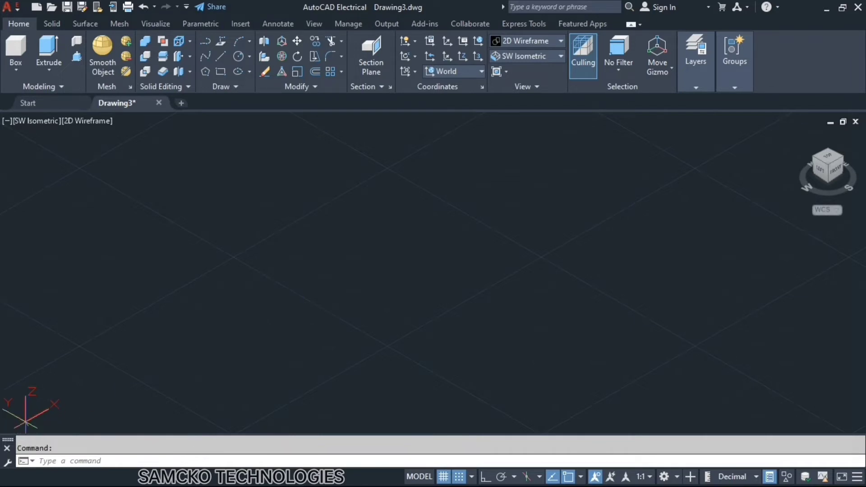
- Relocate the UCS origin from the drawing area's corner to a point near the middle of the view
{"action": "left_click", "coordinate": [25, 422]}
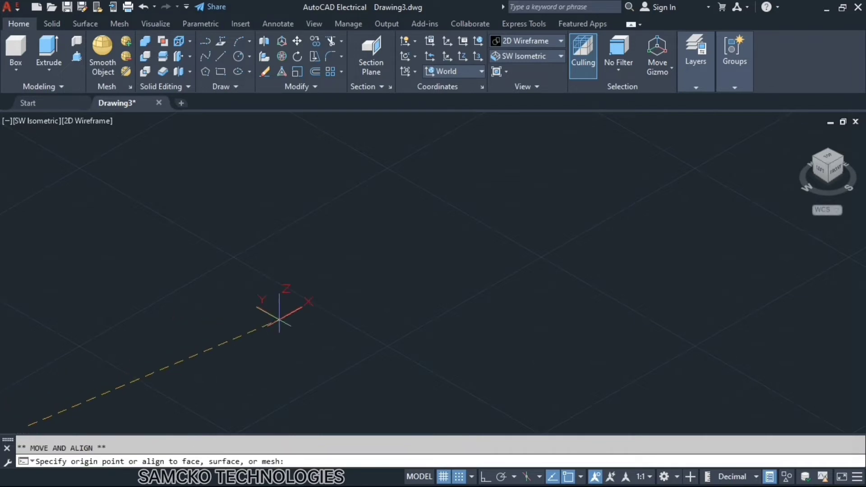
{"action": "left_click", "coordinate": [325, 311]}
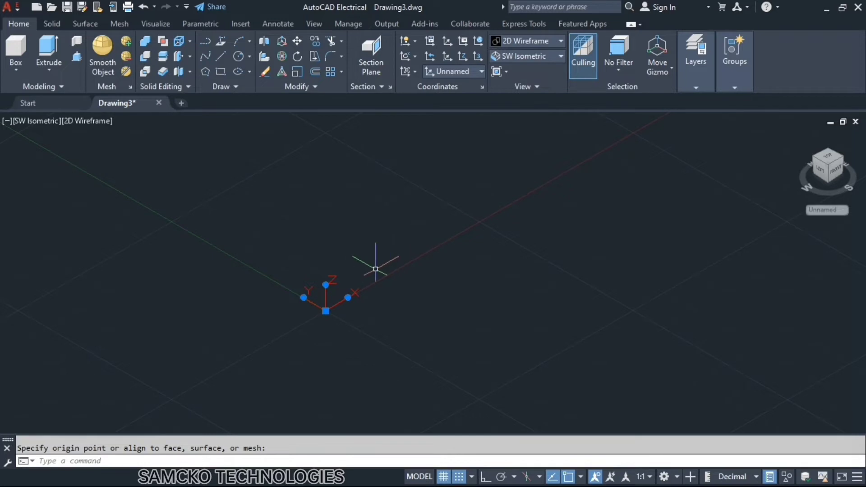
{"action": "key", "text": "Escape"}
- Set the UCSICON variable to 3 so the icon displays at the UCS origin
{"action": "type", "text": "ucsicon"}
{"action": "key", "text": "Return"}
{"action": "type", "text": "3"}
{"action": "key", "text": "Return"}
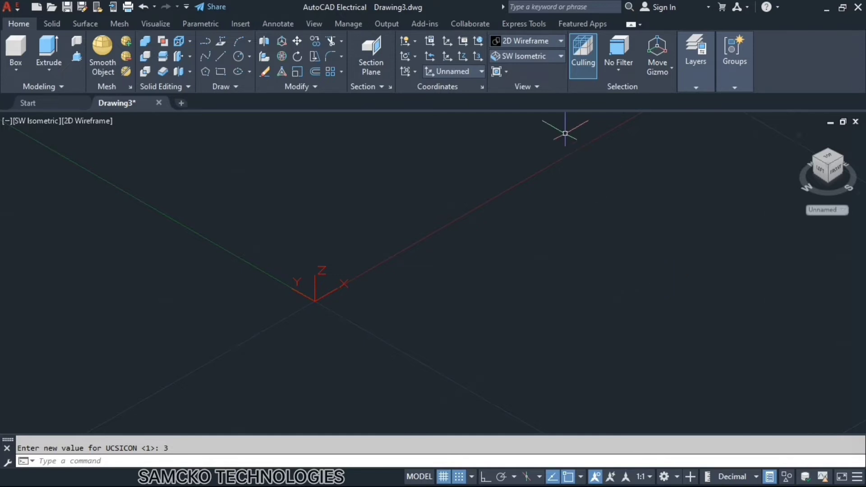
{"action": "scroll", "coordinate": [562, 138], "scroll_direction": "up", "scroll_amount": 3}
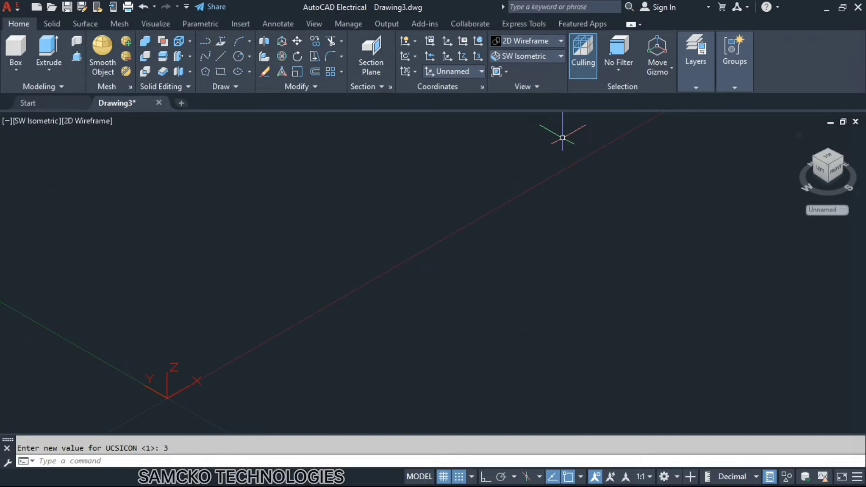
{"action": "type", "text": "L"}
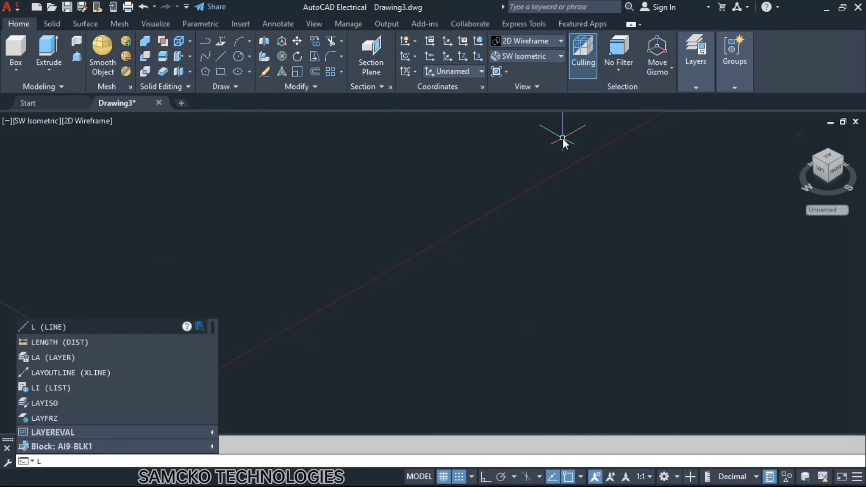
{"action": "key", "text": "Return"}
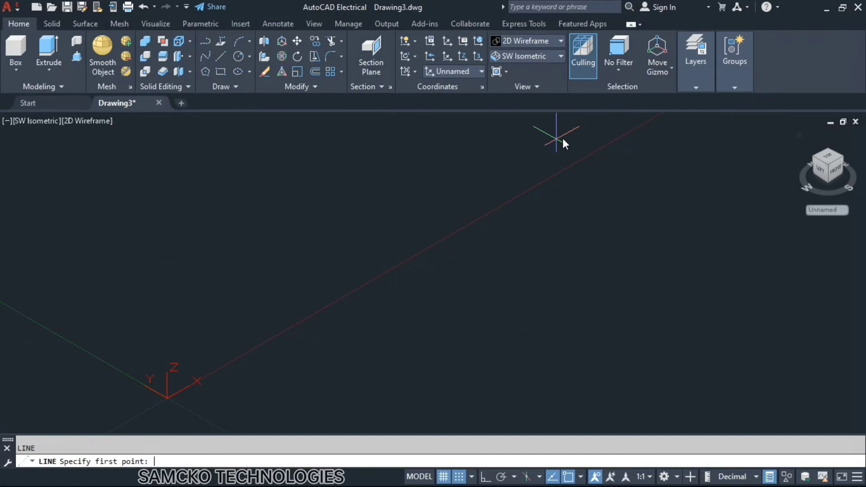
{"action": "type", "text": "0,0"}
{"action": "key", "text": "Return"}
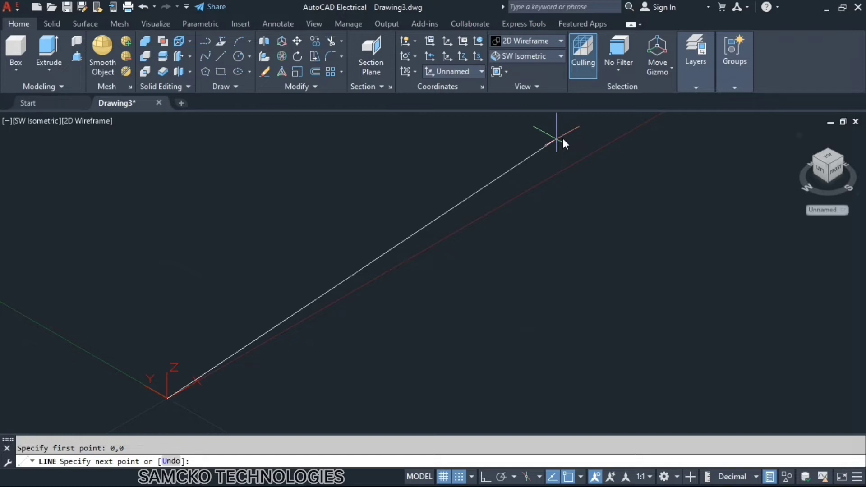
{"action": "key", "text": "F8"}
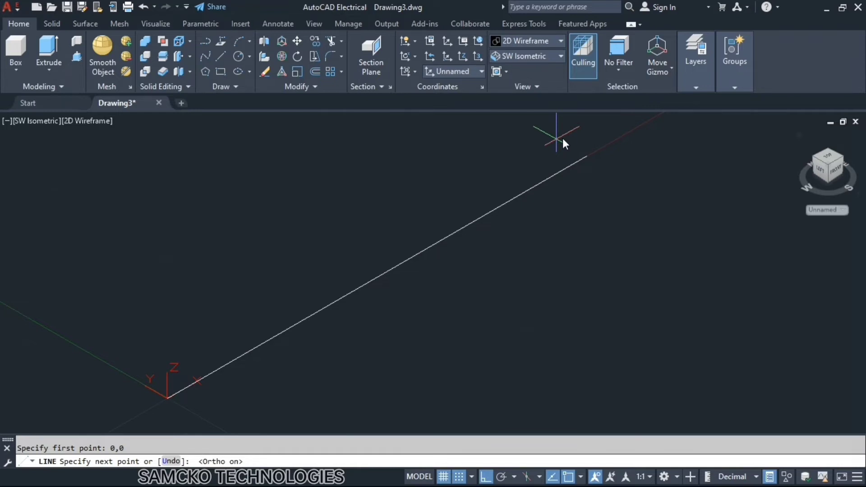
{"action": "type", "text": "@"}
{"action": "type", "text": "10"}
{"action": "type", "text": "<0"}
{"action": "key", "text": "Return"}
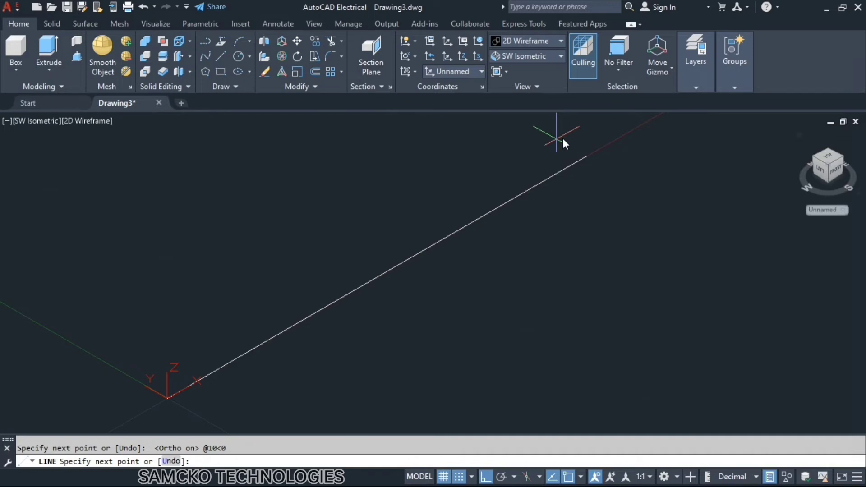
{"action": "type", "text": "@"}
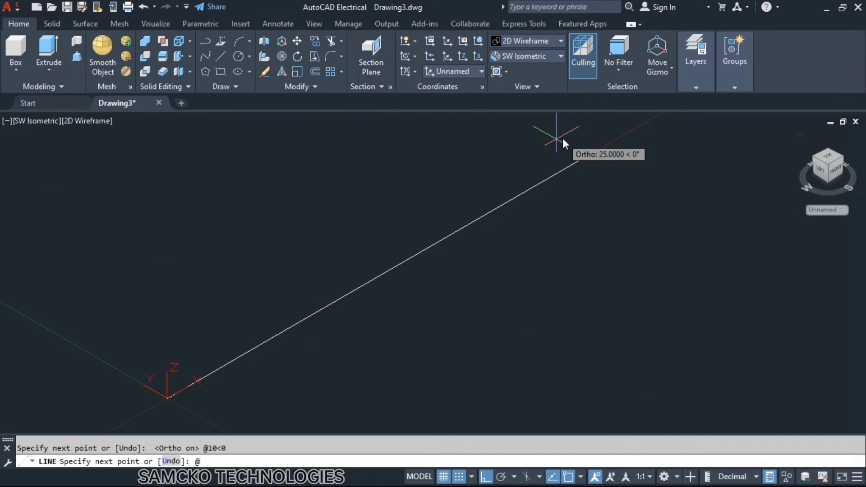
{"action": "type", "text": "0<0,5"}
{"action": "key", "text": "Return"}
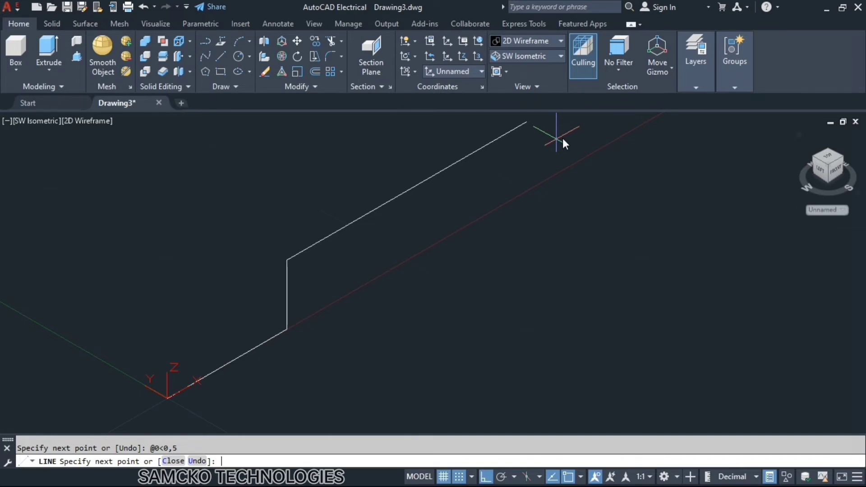
{"action": "type", "text": "@"}
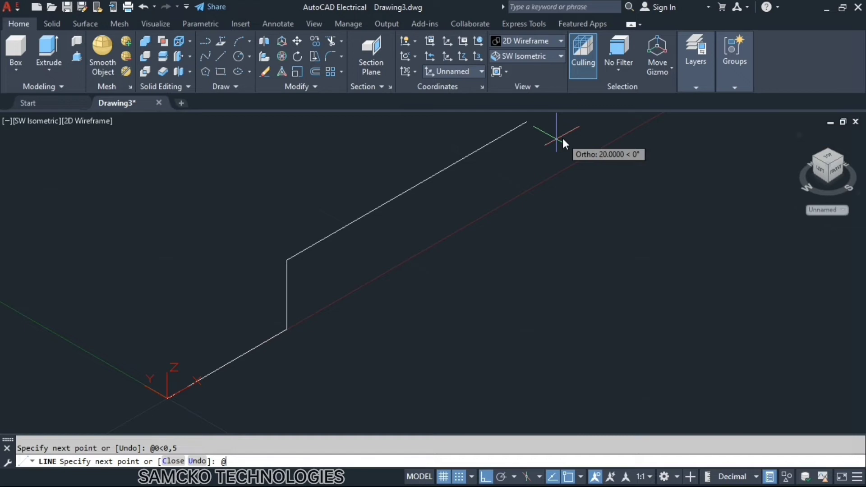
{"action": "type", "text": "10<"}
{"action": "type", "text": "180"}
{"action": "key", "text": "Return"}
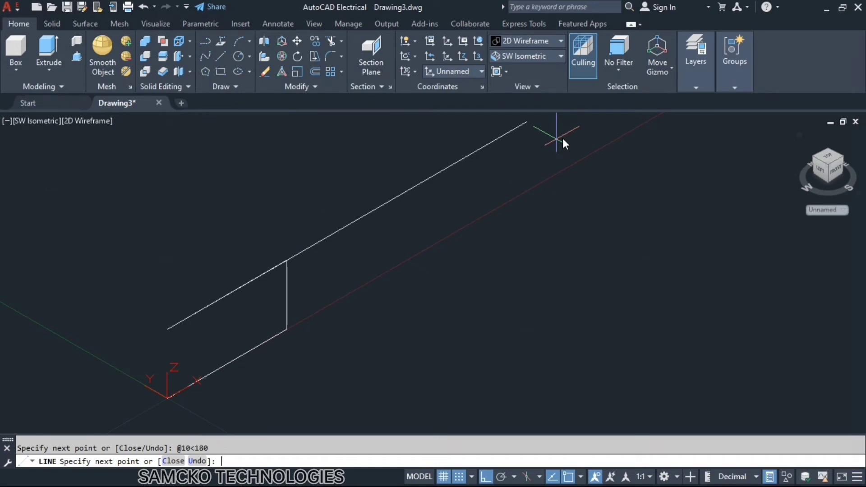
{"action": "type", "text": "@"}
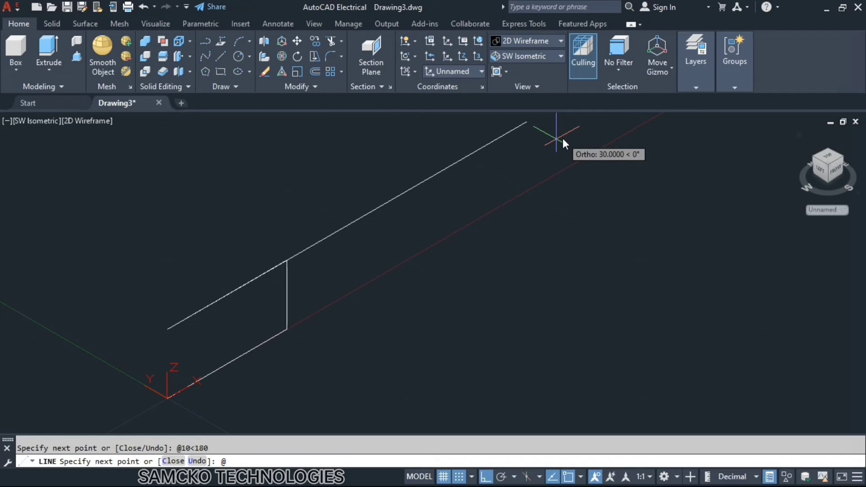
{"action": "type", "text": "0<0,-5"}
{"action": "key", "text": "Return"}
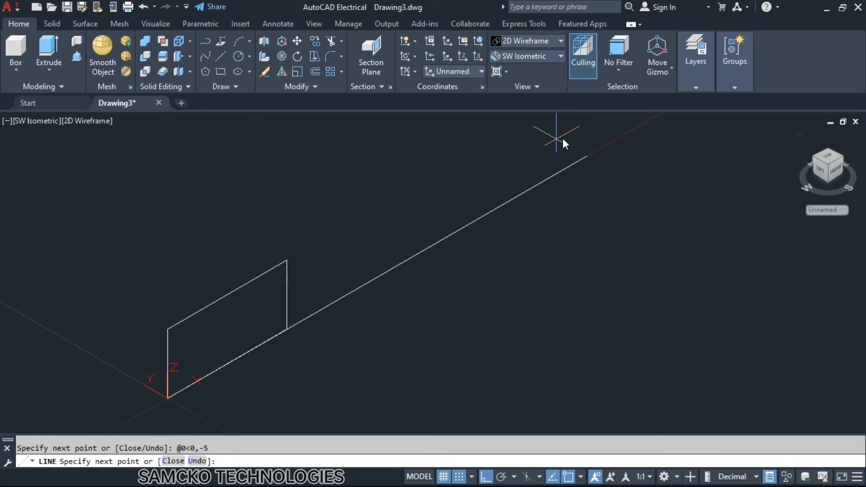
- Continue the line from the origin with a 5-unit depth segment @5<90 and a 5-unit vertical segment @0<0,5
{"action": "type", "text": "@"}
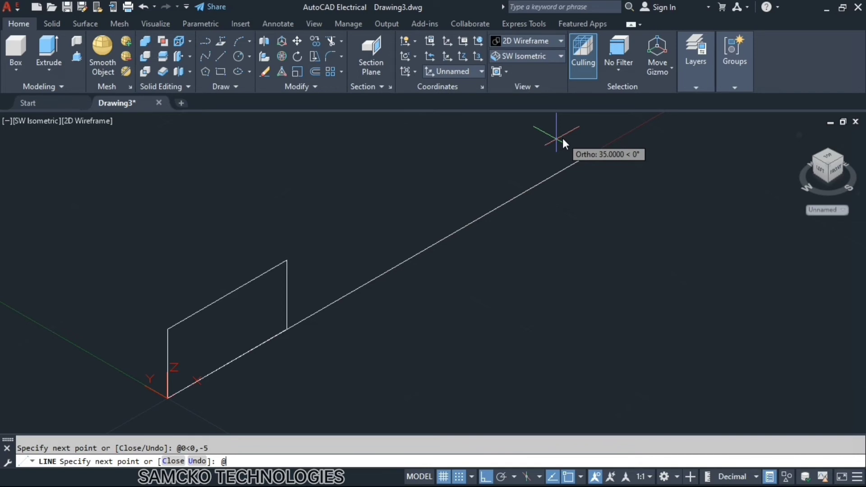
{"action": "type", "text": "5<"}
{"action": "type", "text": "90"}
{"action": "key", "text": "Return"}
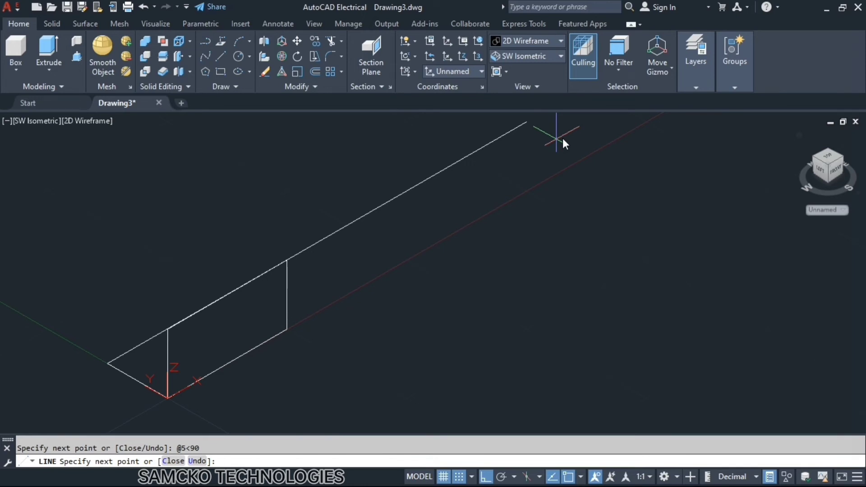
{"action": "type", "text": "@"}
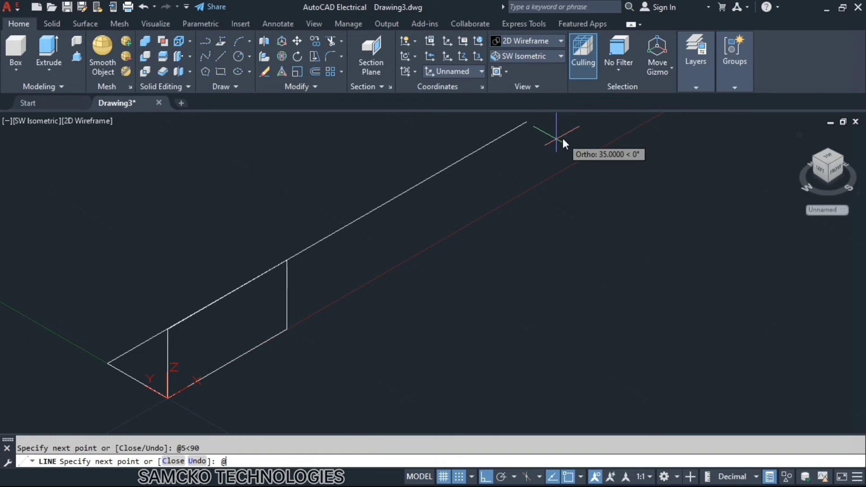
{"action": "type", "text": "0<0,5"}
{"action": "key", "text": "Return"}
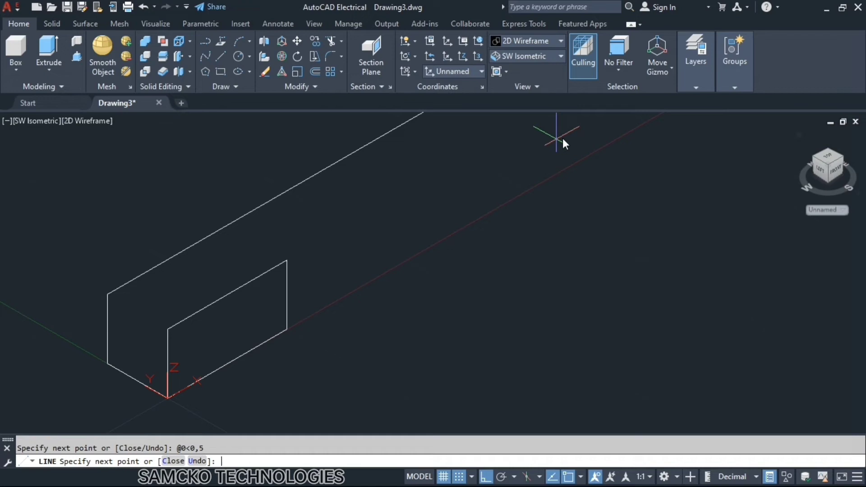
{"action": "type", "text": "@"}
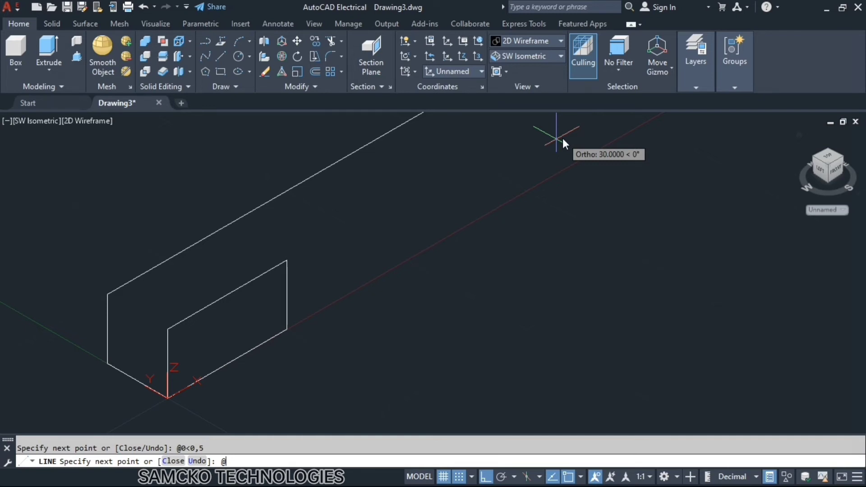
{"action": "type", "text": "10<0"}
{"action": "key", "text": "Return"}
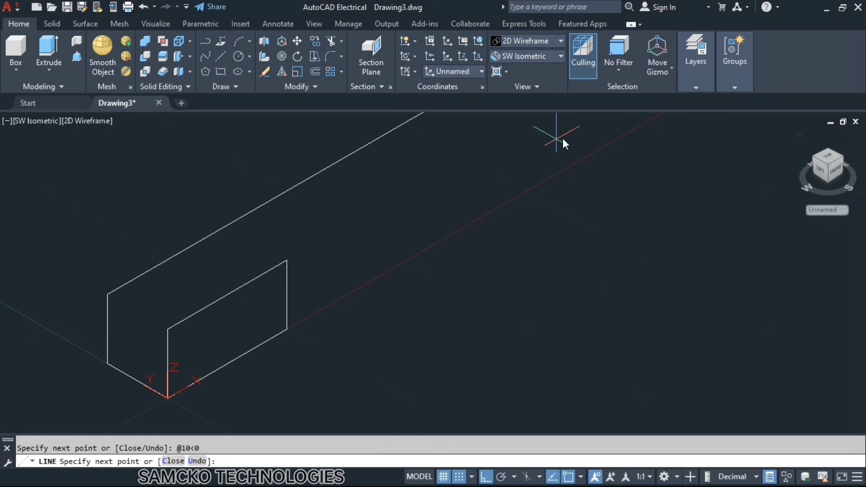
{"action": "type", "text": "@"}
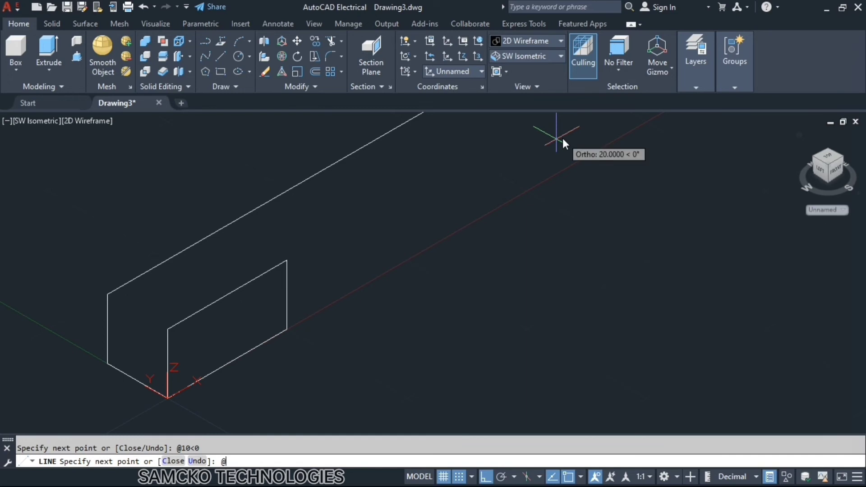
{"action": "type", "text": "5<270"}
{"action": "key", "text": "Return"}
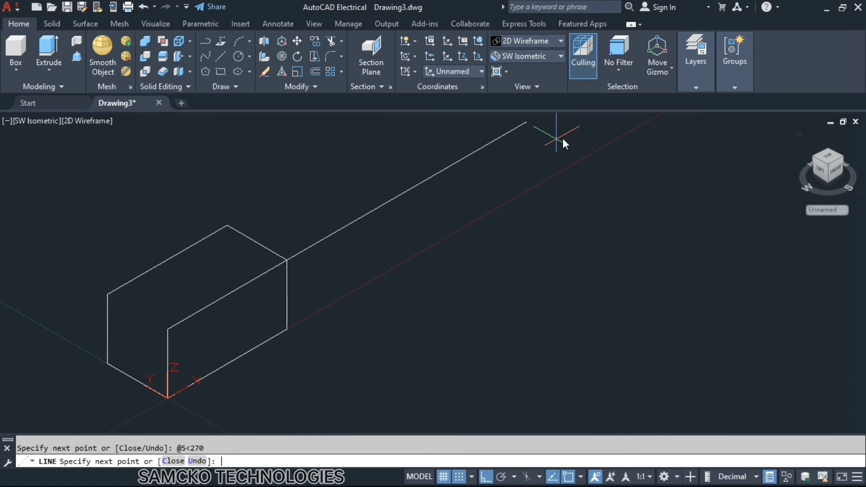
{"action": "key", "text": "Return"}
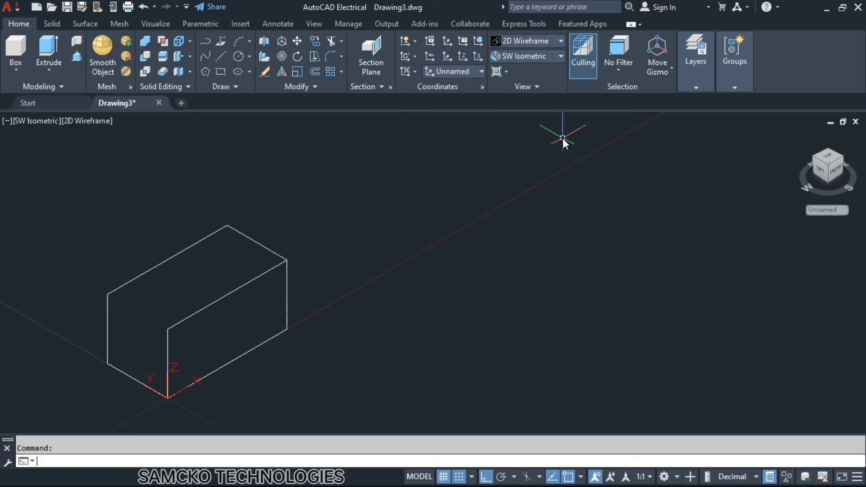
- Draw a separate line from 0,0,5 to @5<90 to close the top edge of the box's end face at the origin
{"action": "type", "text": "L"}
{"action": "key", "text": "Return"}
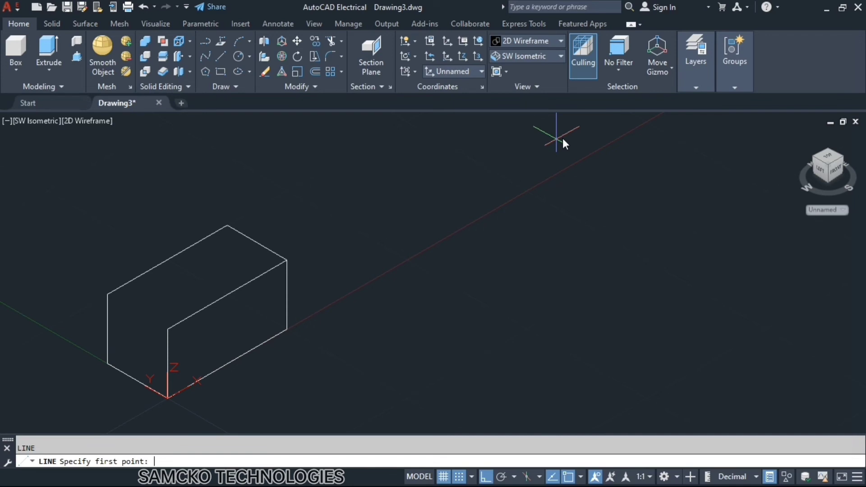
{"action": "type", "text": "0,0,"}
{"action": "type", "text": "5"}
{"action": "key", "text": "Return"}
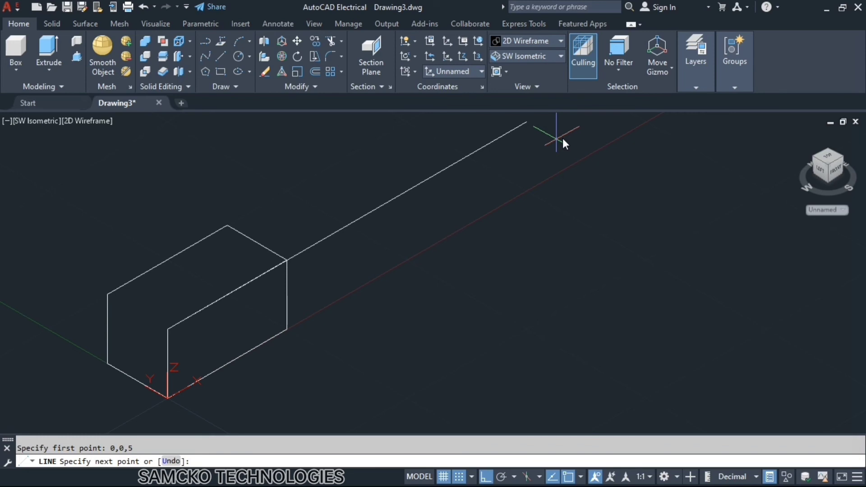
{"action": "type", "text": "@"}
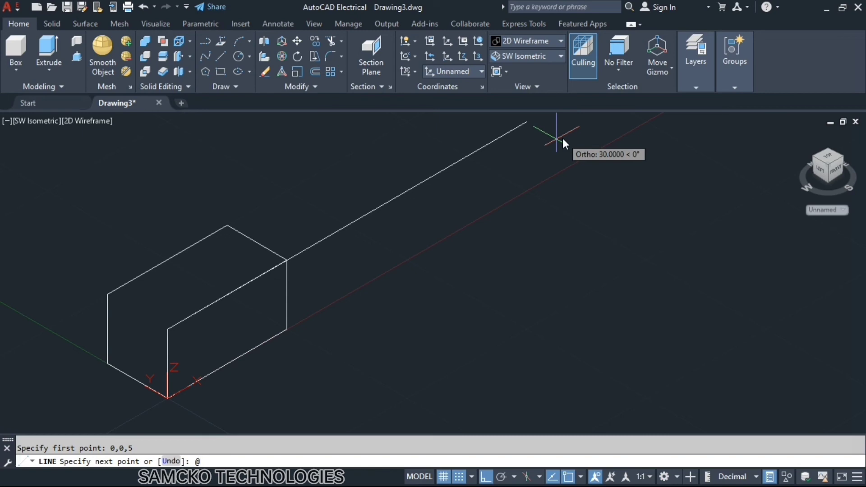
{"action": "type", "text": "5<"}
{"action": "type", "text": "90"}
{"action": "key", "text": "Return"}
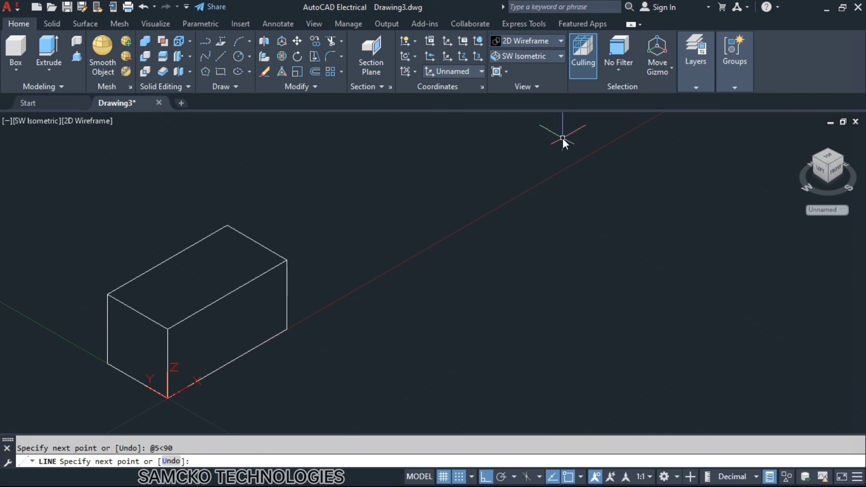
{"action": "key", "text": "Escape"}
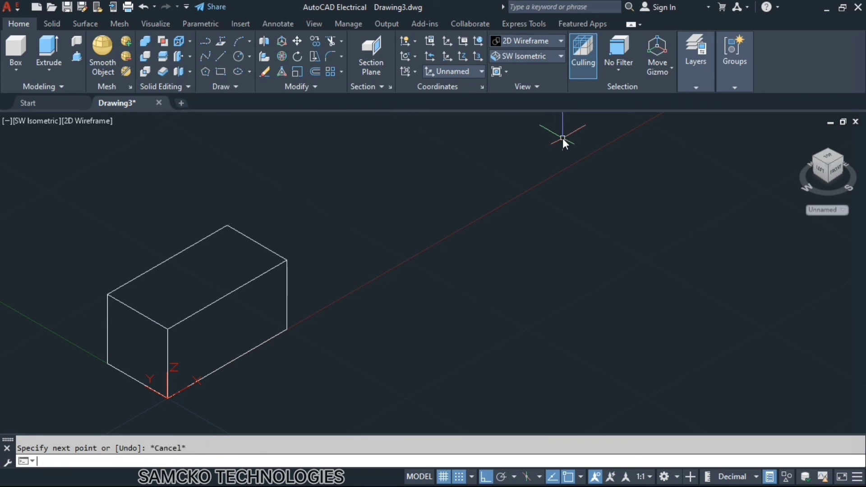